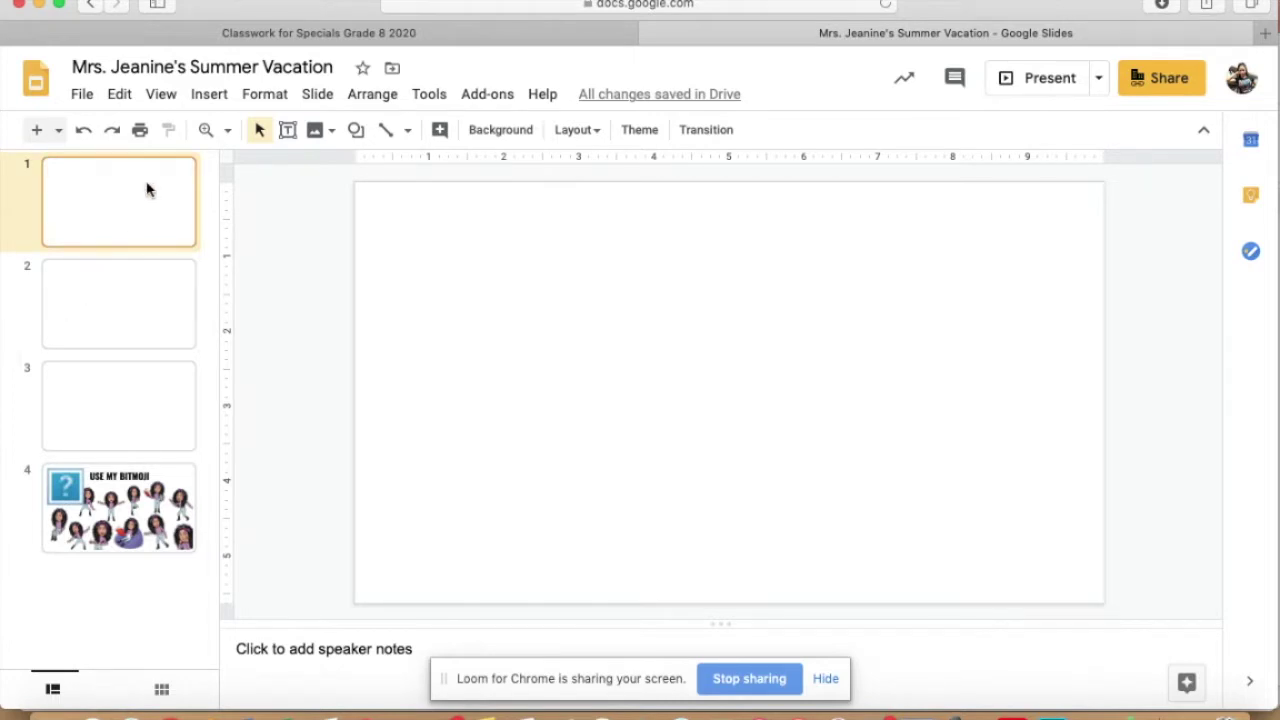
Step: Browse the slides, viewing the Bitmoji characters on slide 4, then return to blank slide 1
left_click(128, 287)
left_click(95, 417)
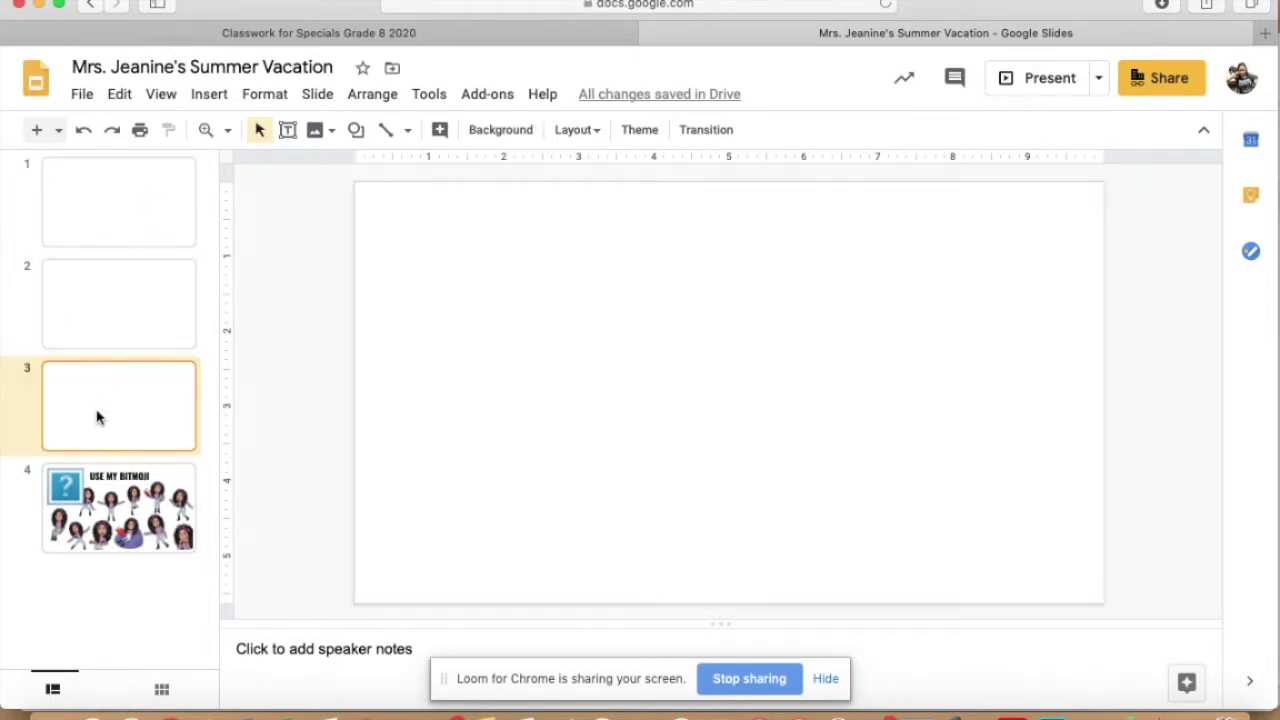
left_click(118, 488)
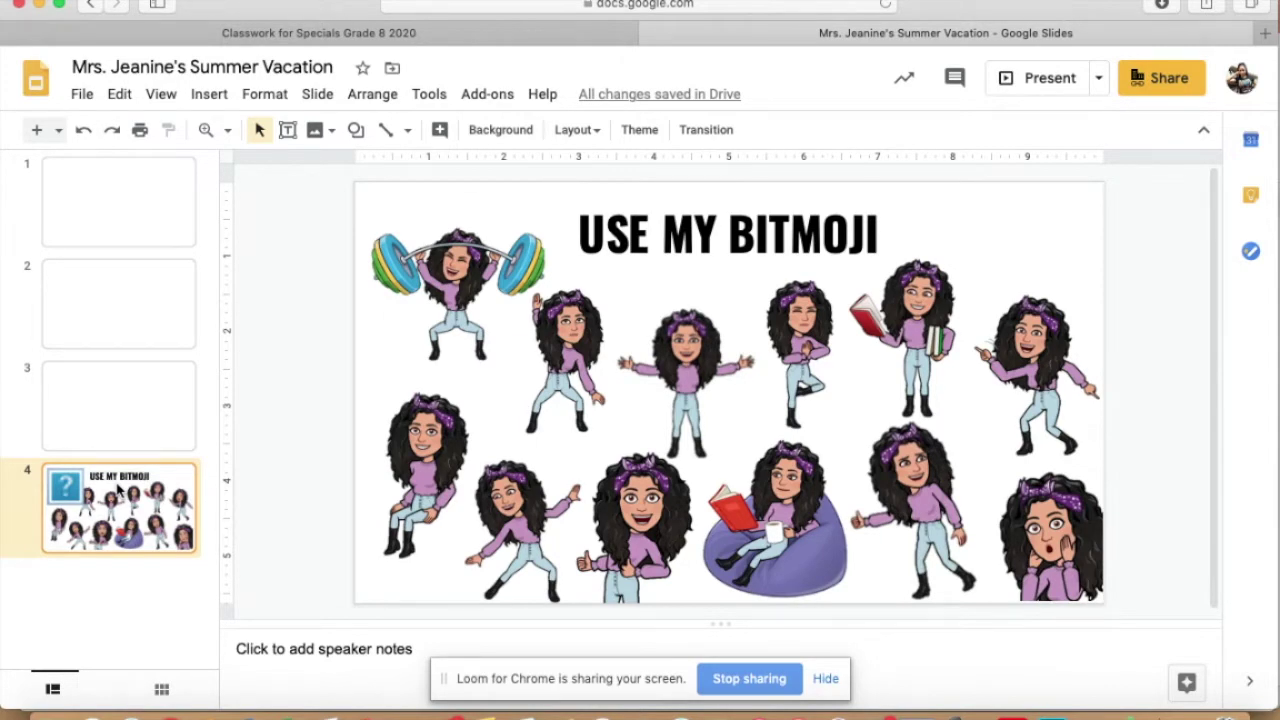
left_click(158, 209)
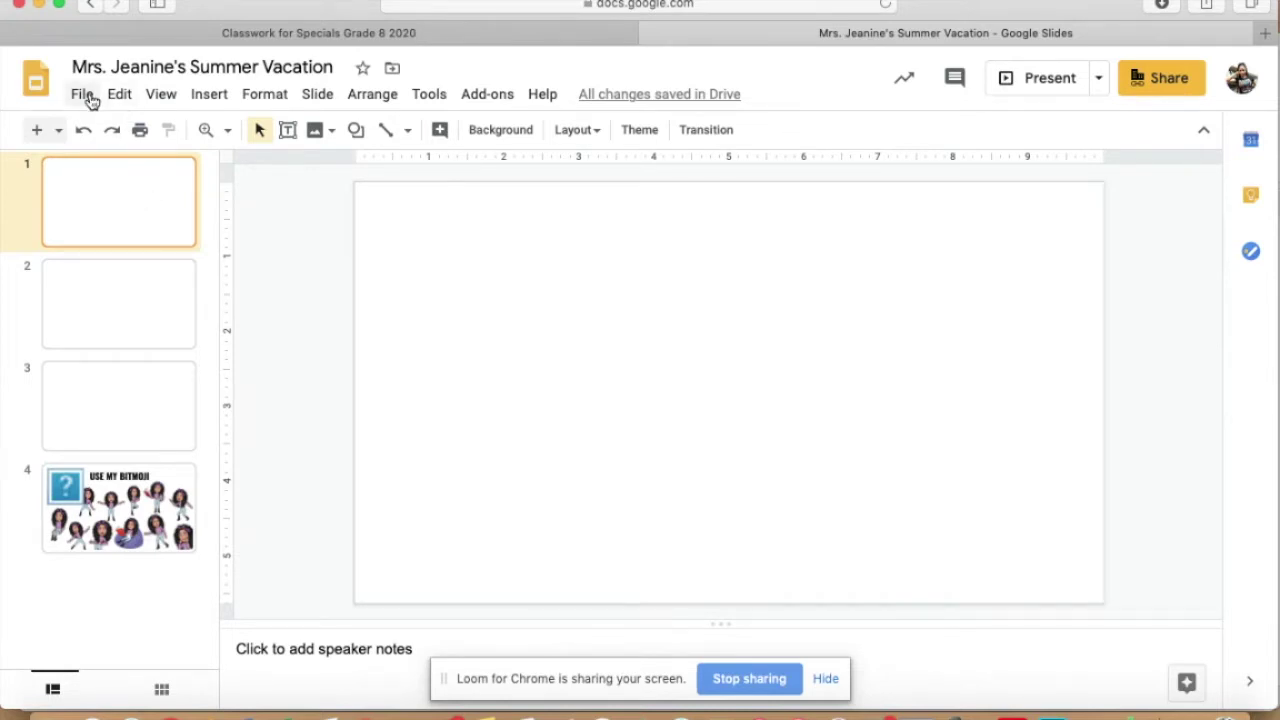
Step: Show the Insert menu's Image submenu with Upload from computer, Search the web and Drive
left_click(216, 97)
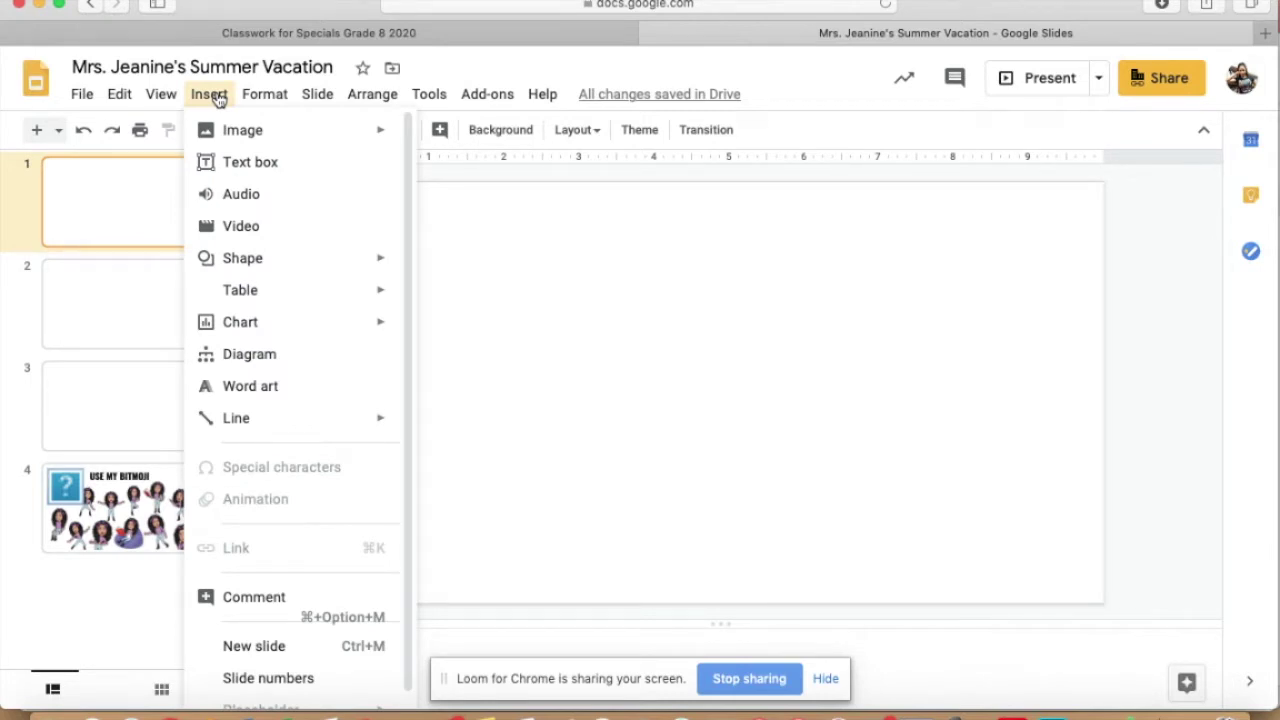
mouse_move(229, 132)
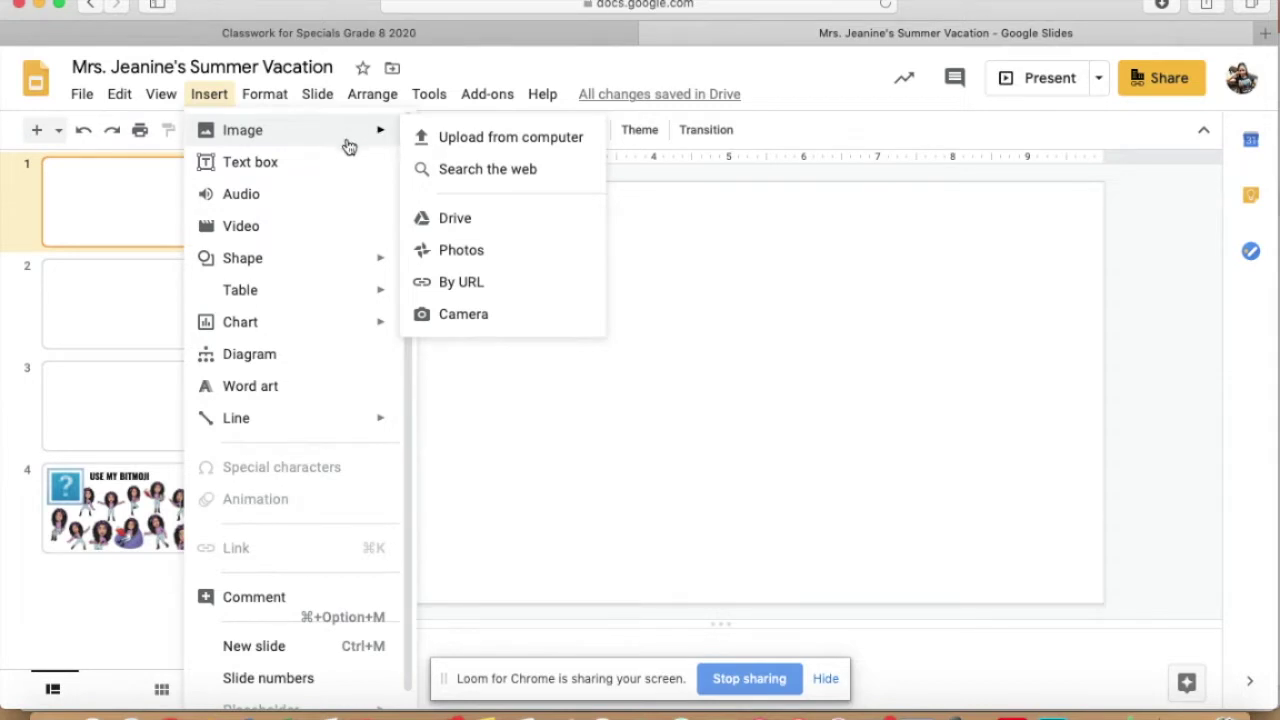
mouse_move(382, 304)
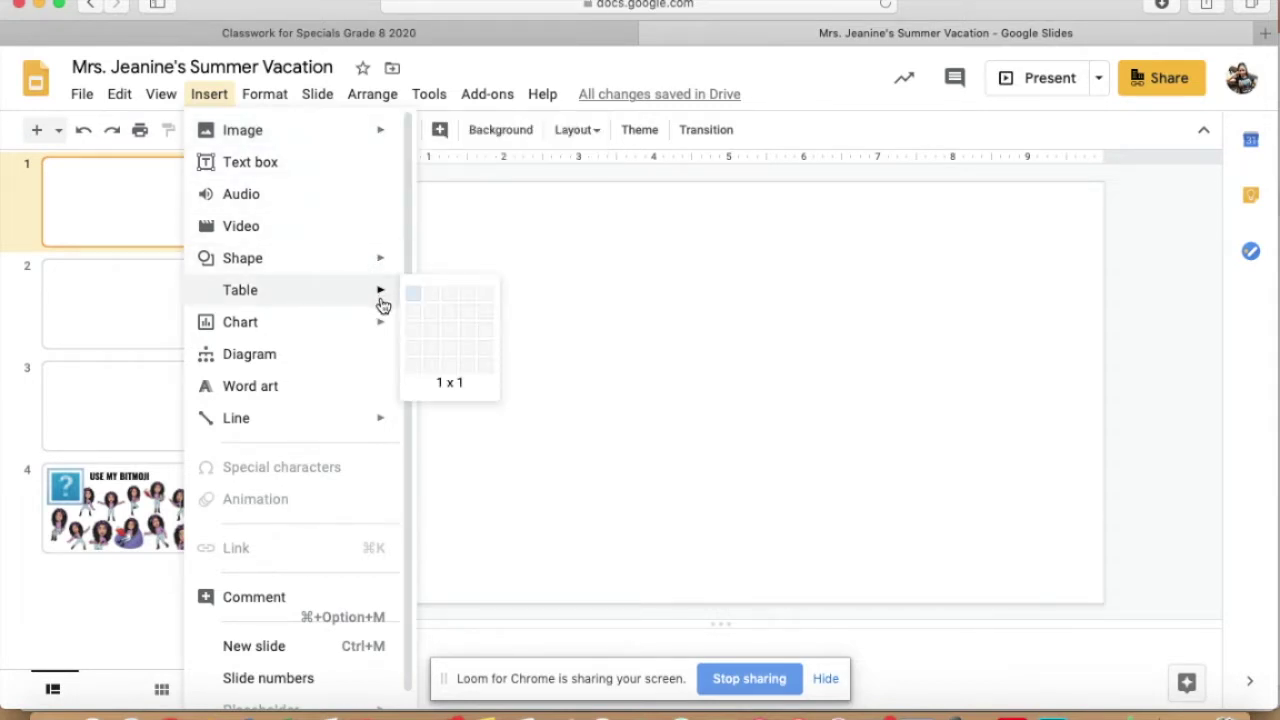
mouse_move(314, 137)
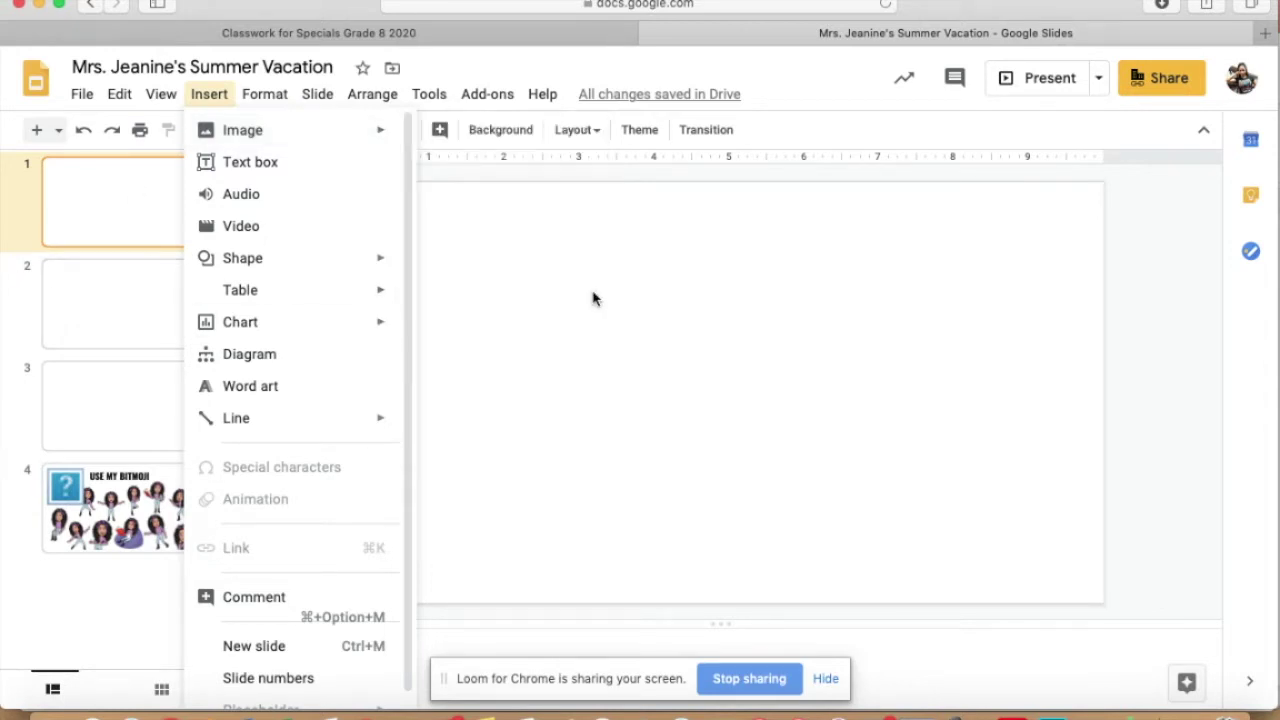
left_click(593, 298)
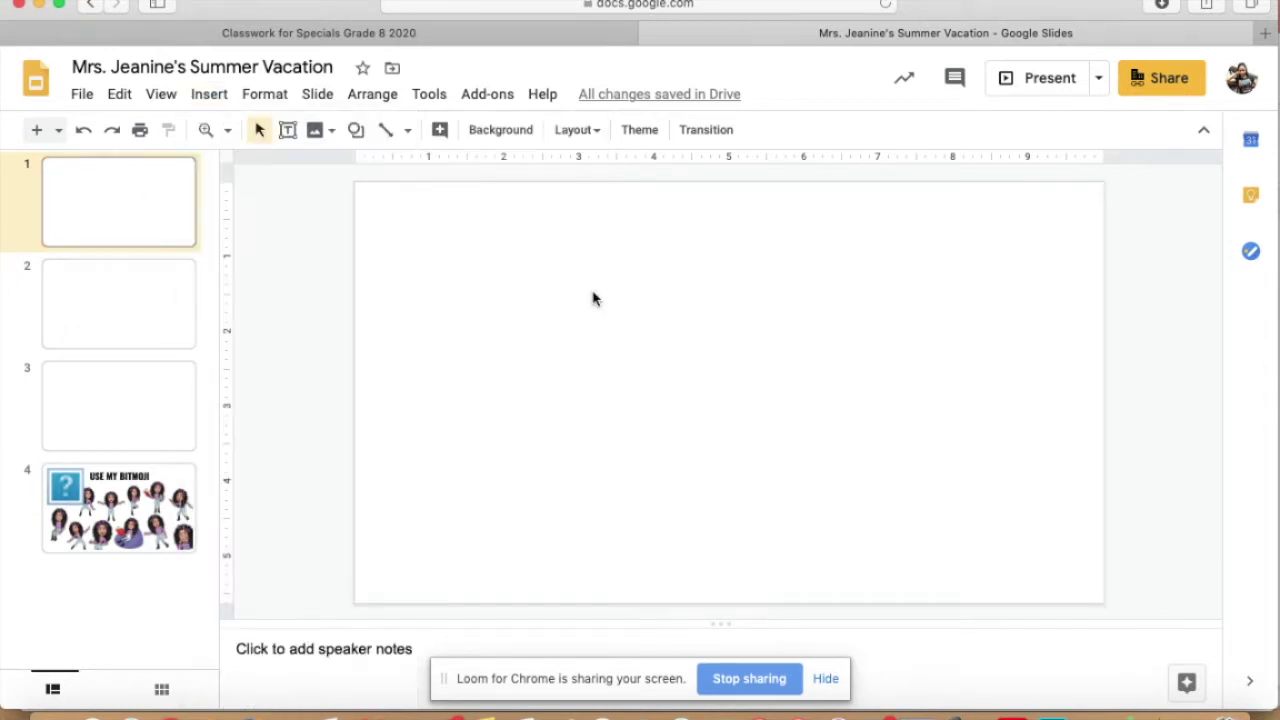
left_click(218, 100)
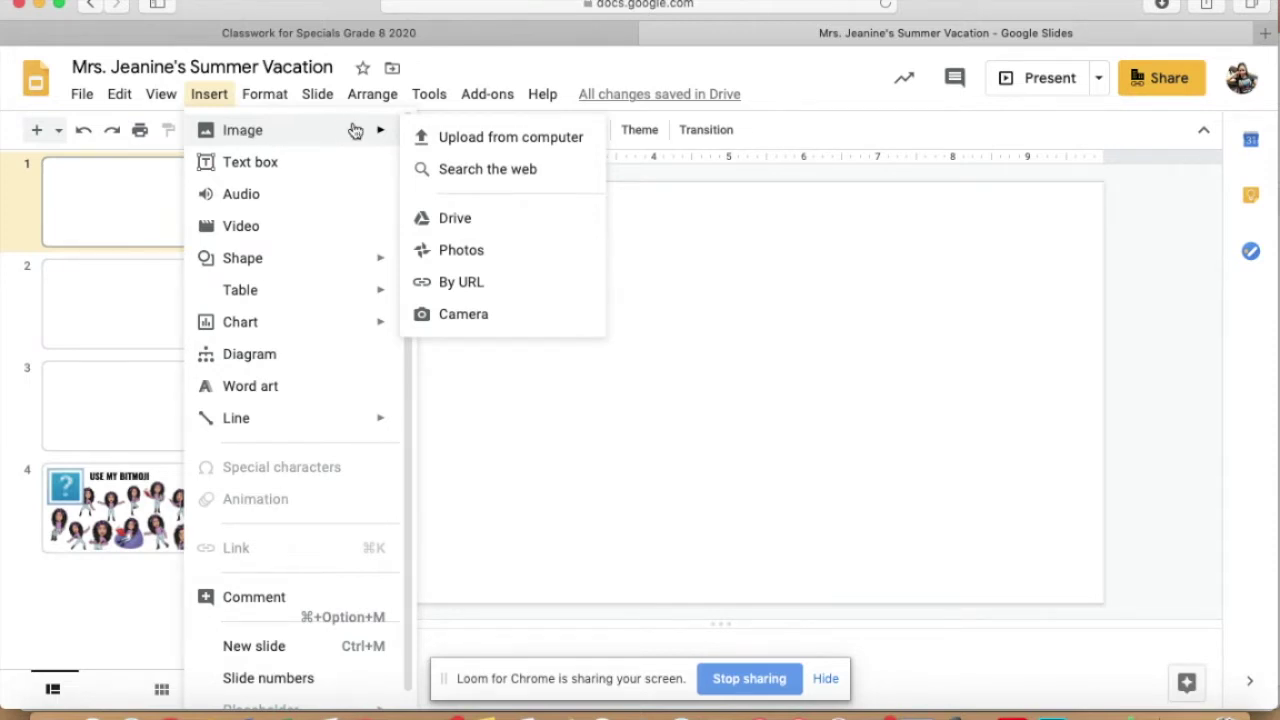
Step: Open the web image search panel from Insert > Image
left_click(464, 178)
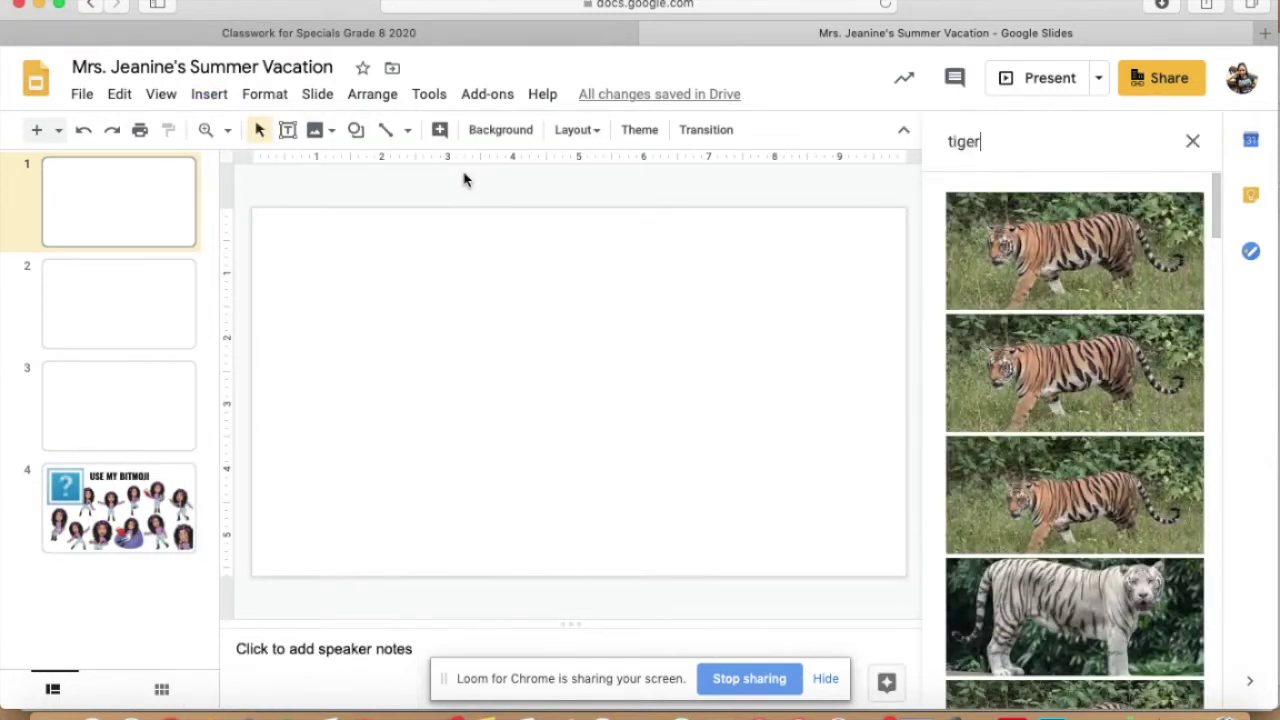
left_click(1193, 141)
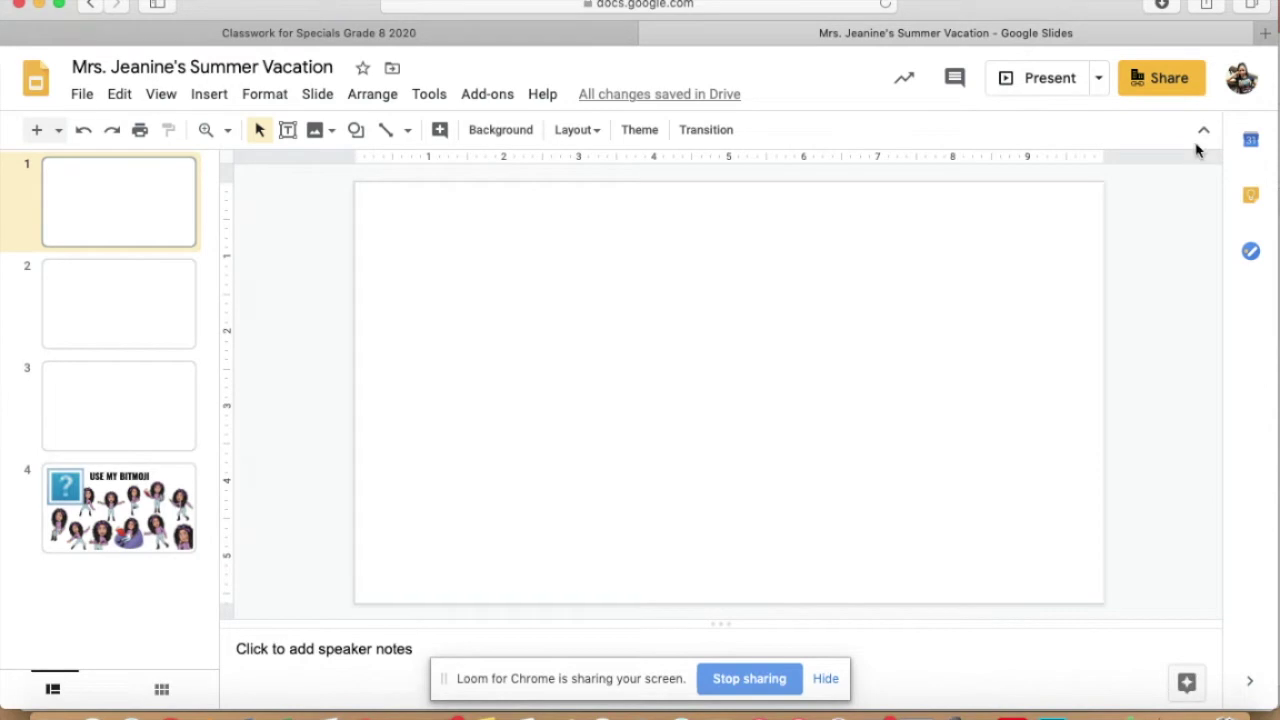
left_click(212, 94)
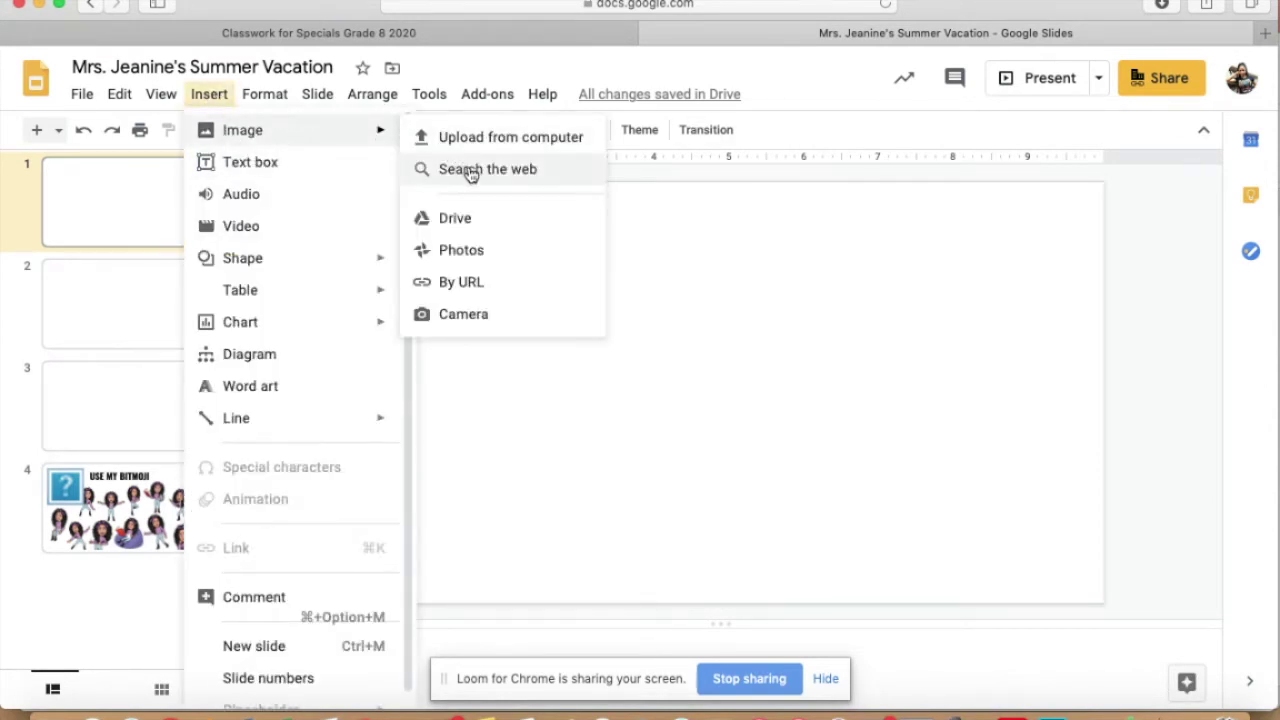
left_click(474, 172)
Step: Replace the old tiger query with 'Cleveland zoo' and run the image search
left_click(998, 134)
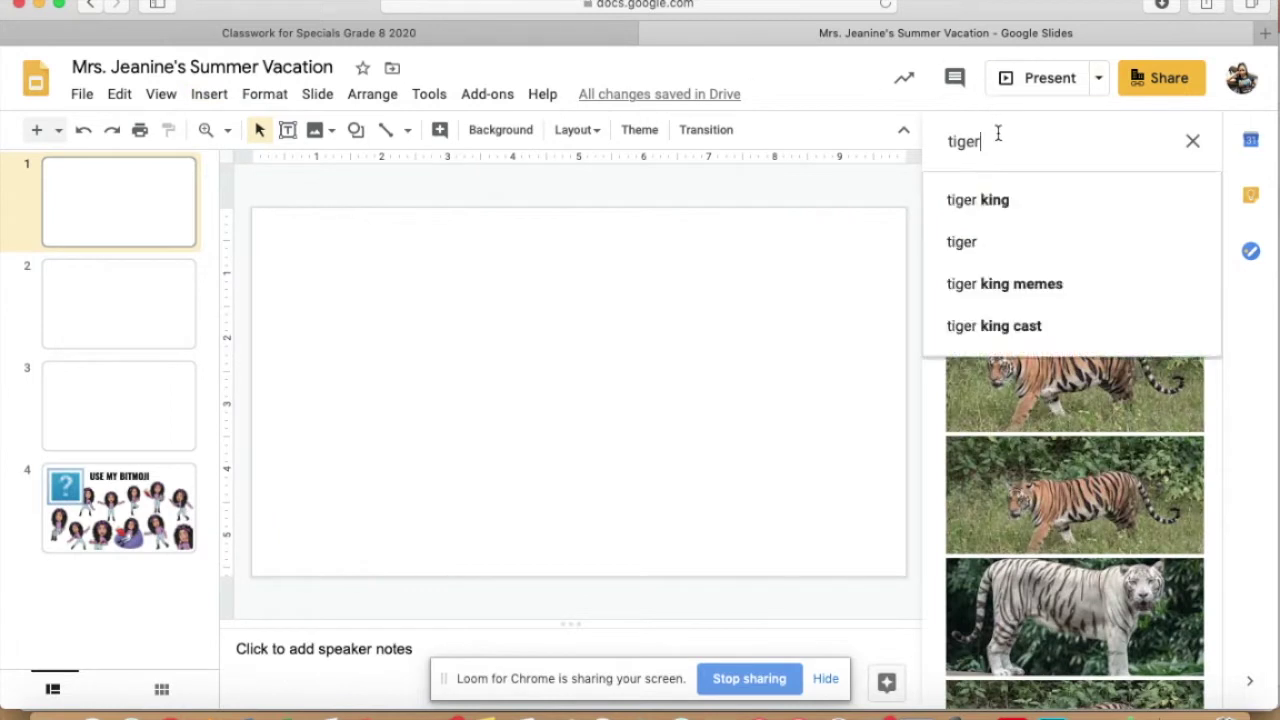
key("BackSpace")
key("BackSpace")
key("BackSpace")
key("BackSpace")
key("BackSpace")
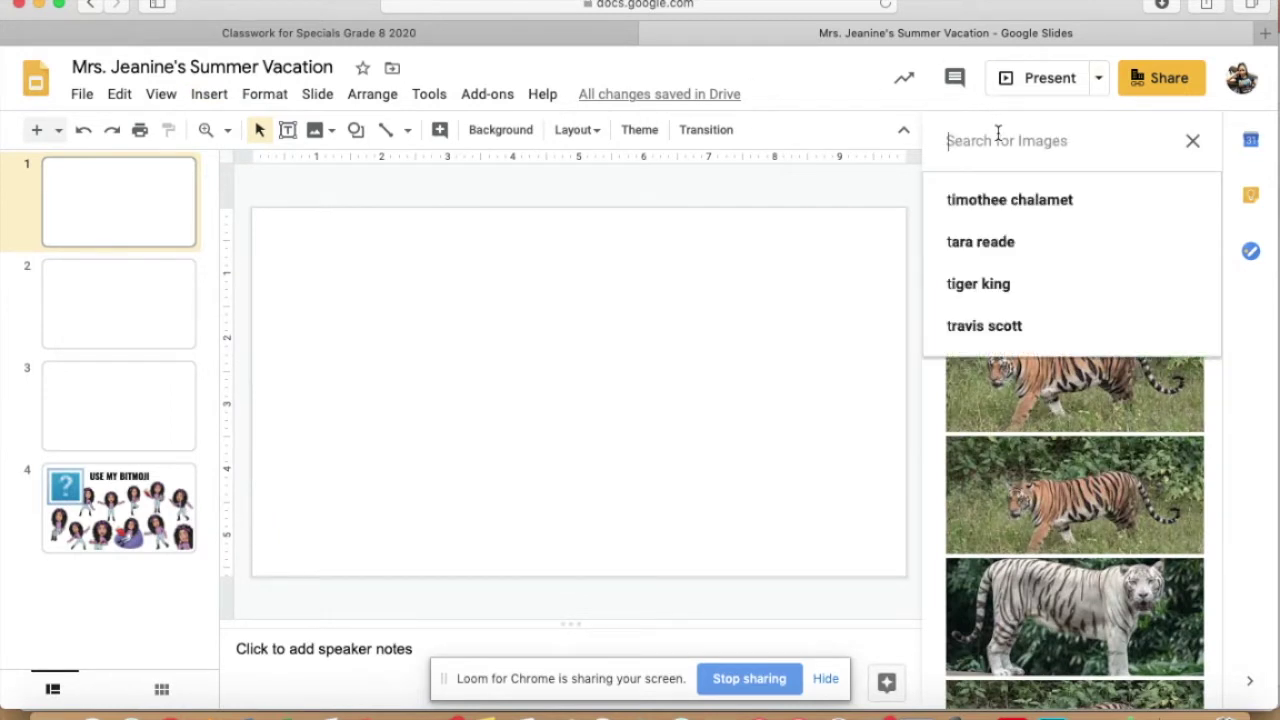
type("Clevelan")
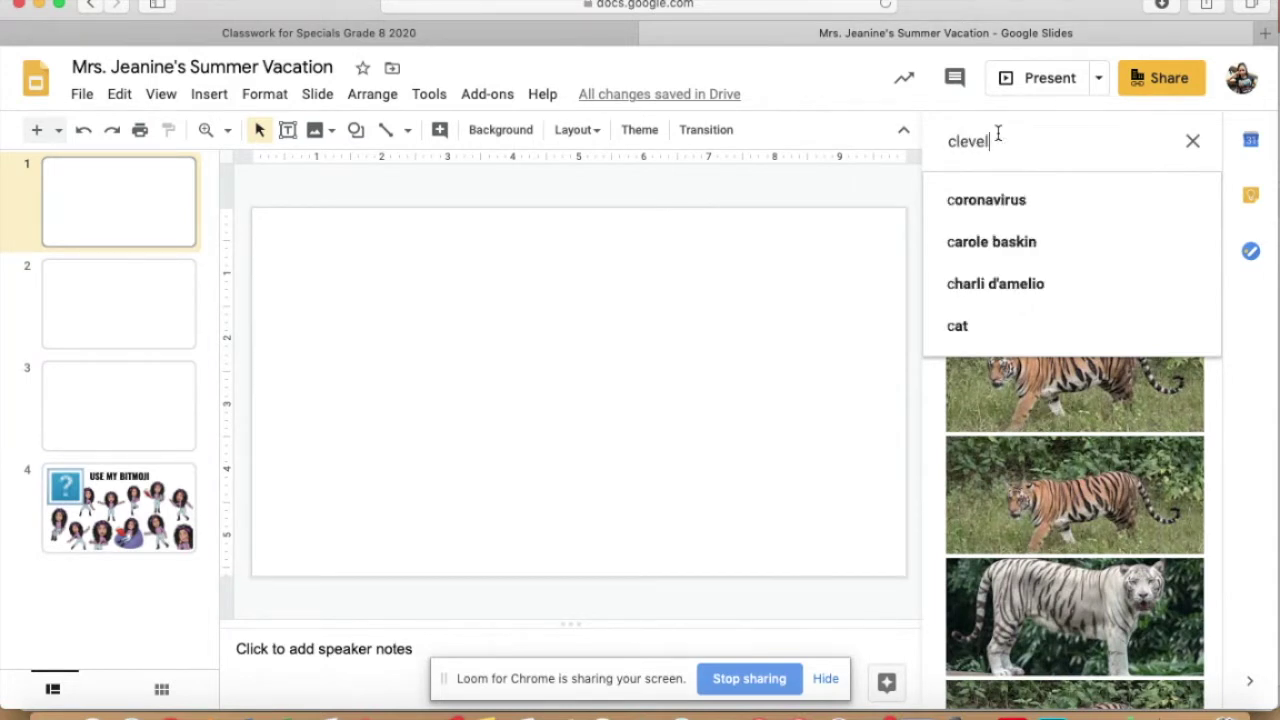
type("d zoo")
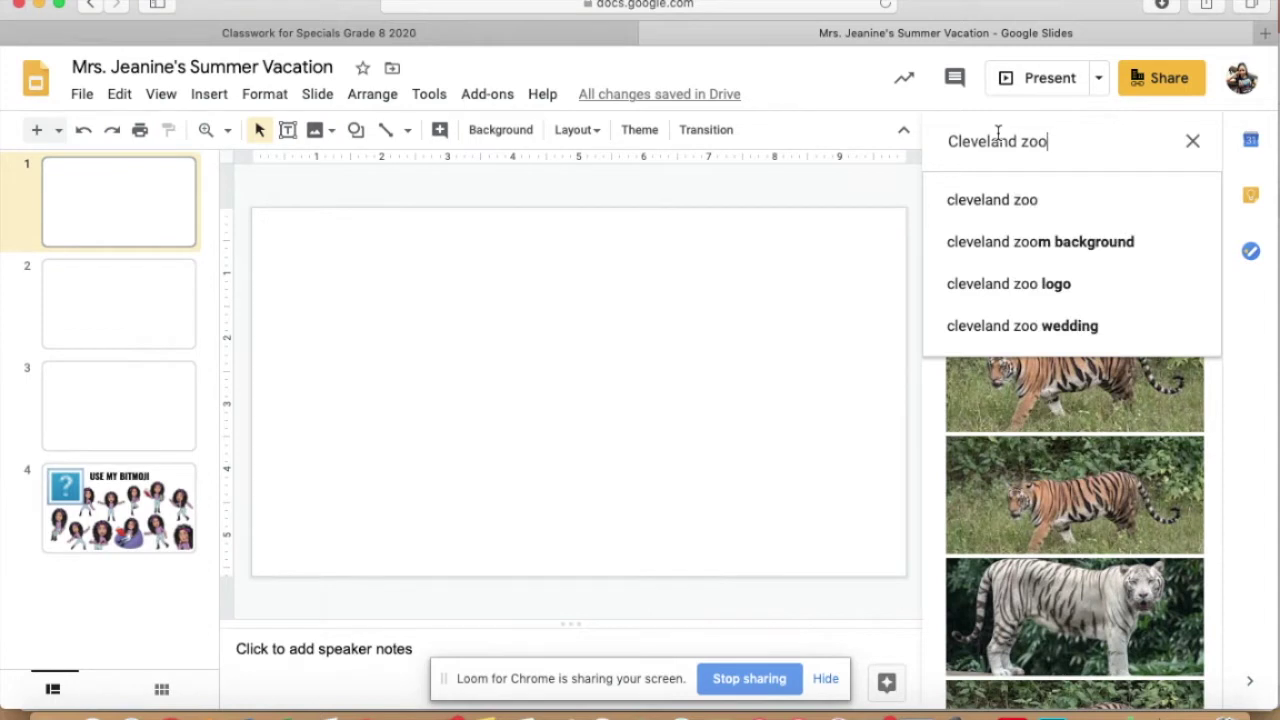
key("Return")
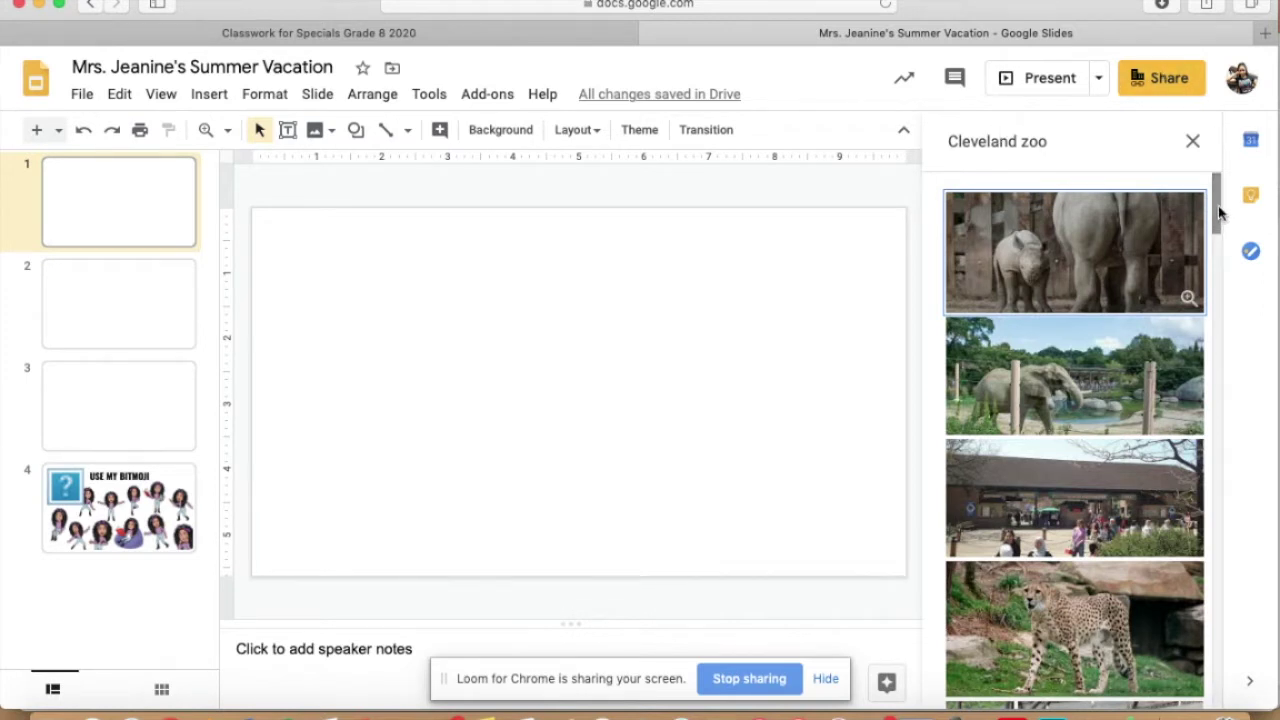
Step: Insert the elephant photo from the results onto slide 1 and shift it right
left_click(1104, 392)
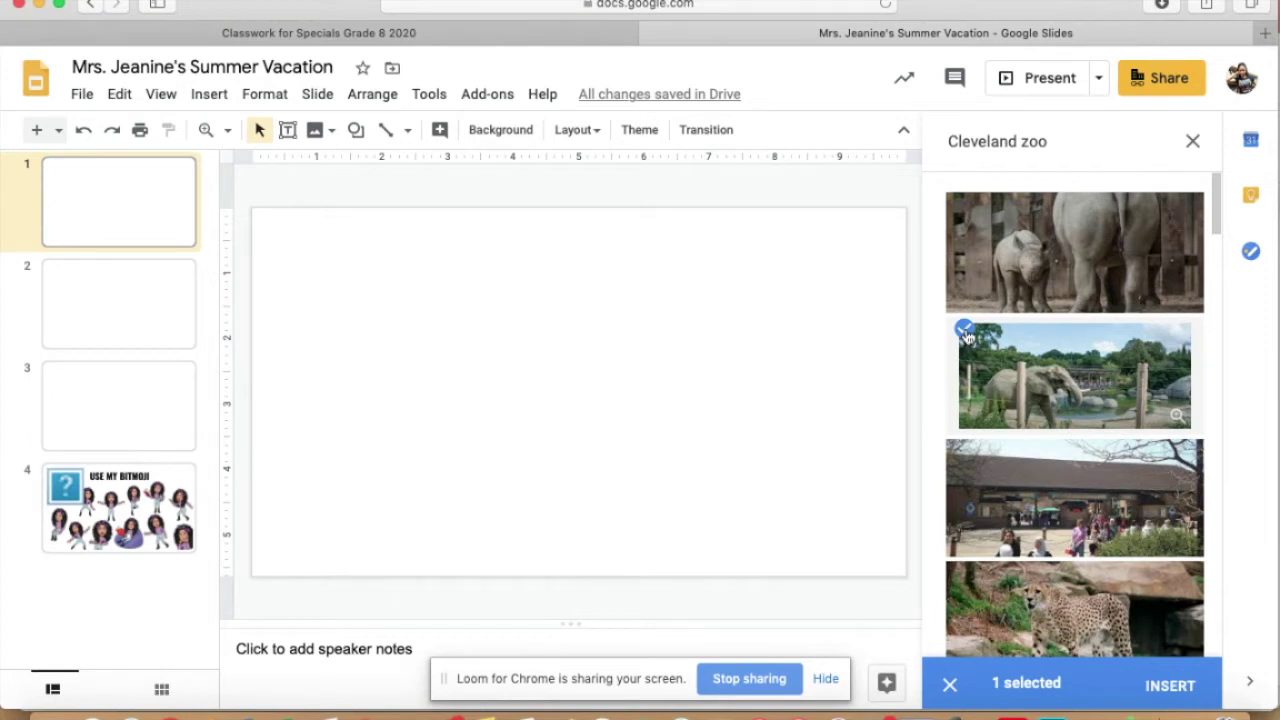
left_click(1172, 686)
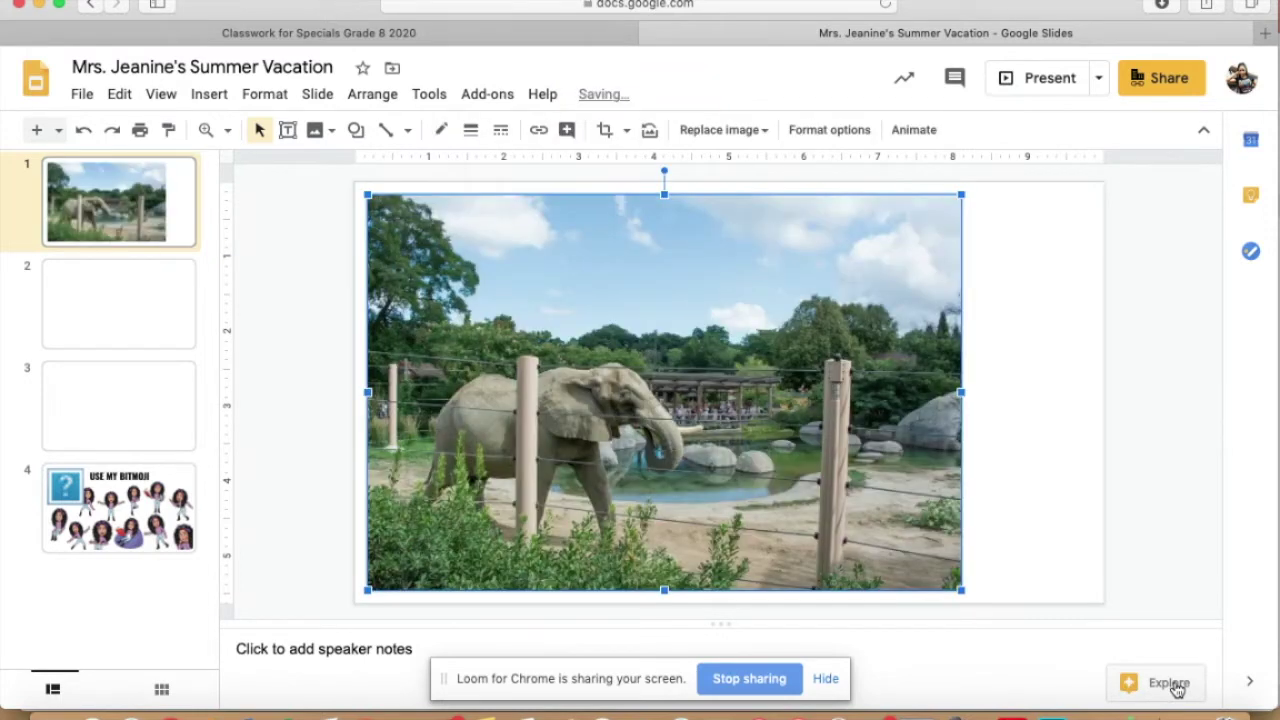
left_click_drag(794, 420, 918, 423)
left_click(1162, 373)
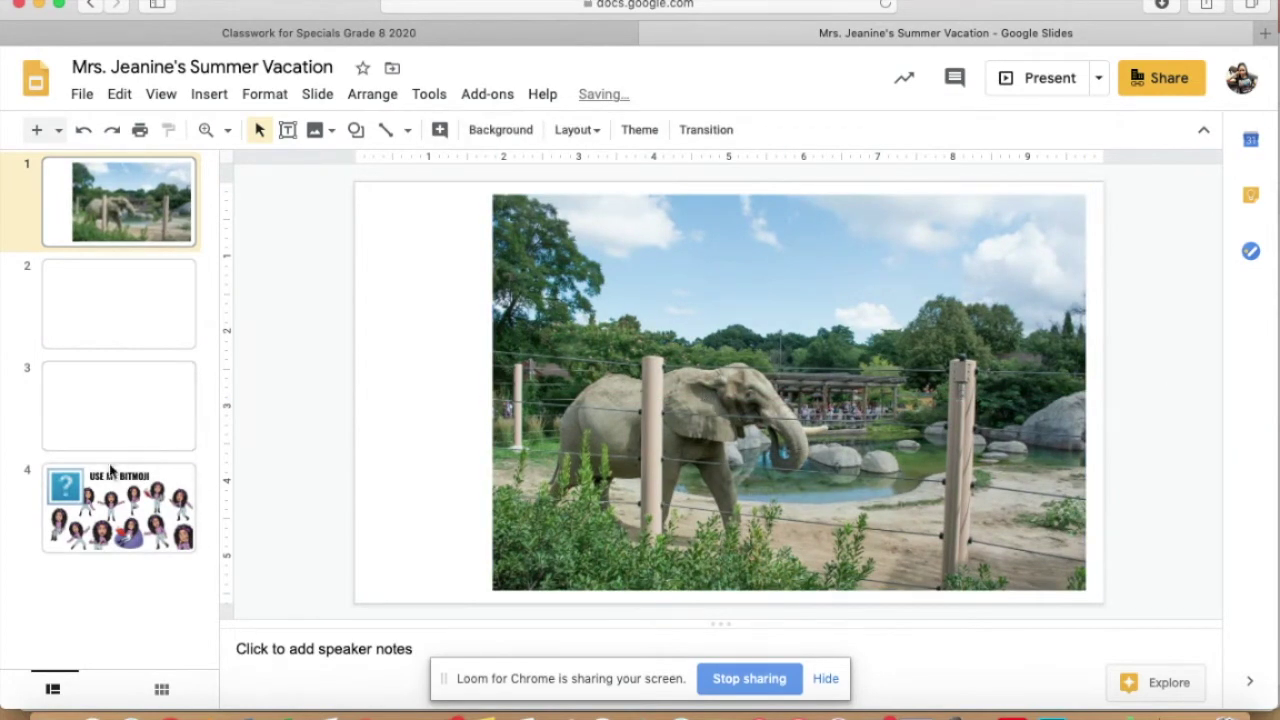
Step: Copy the pointing Bitmoji character from slide 4, then return to slide 1
left_click(148, 530)
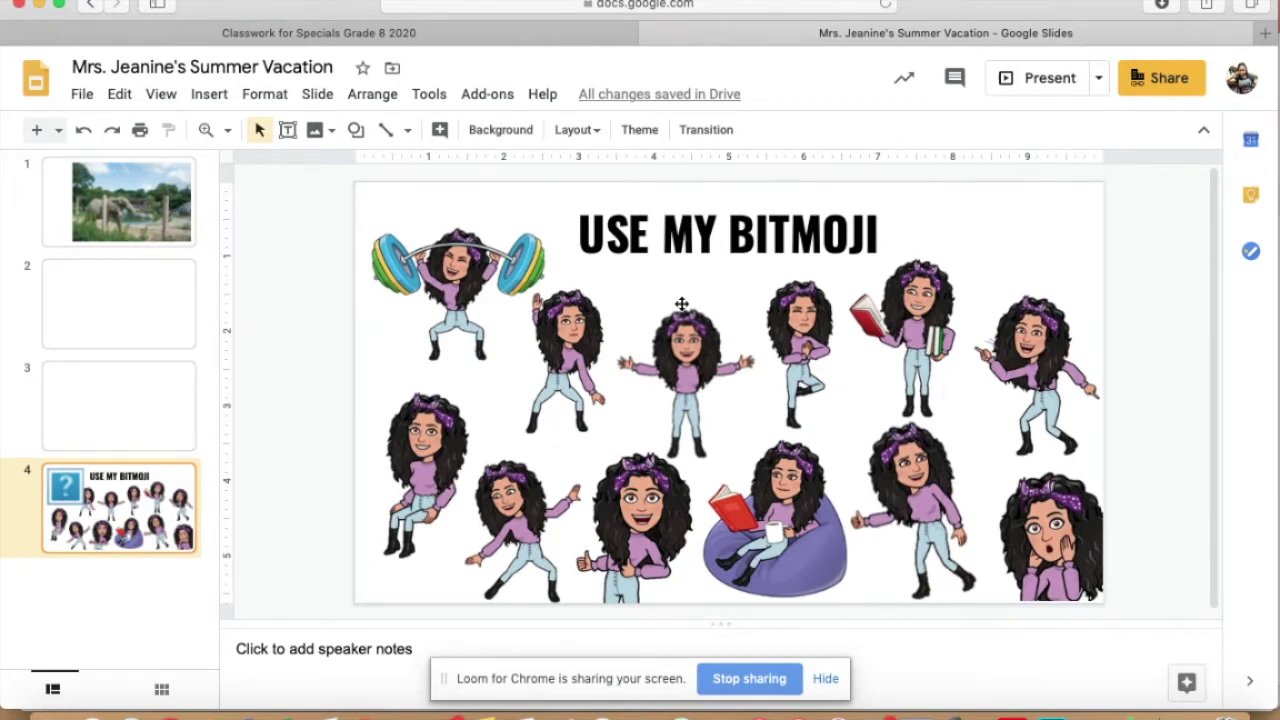
left_click(1052, 340)
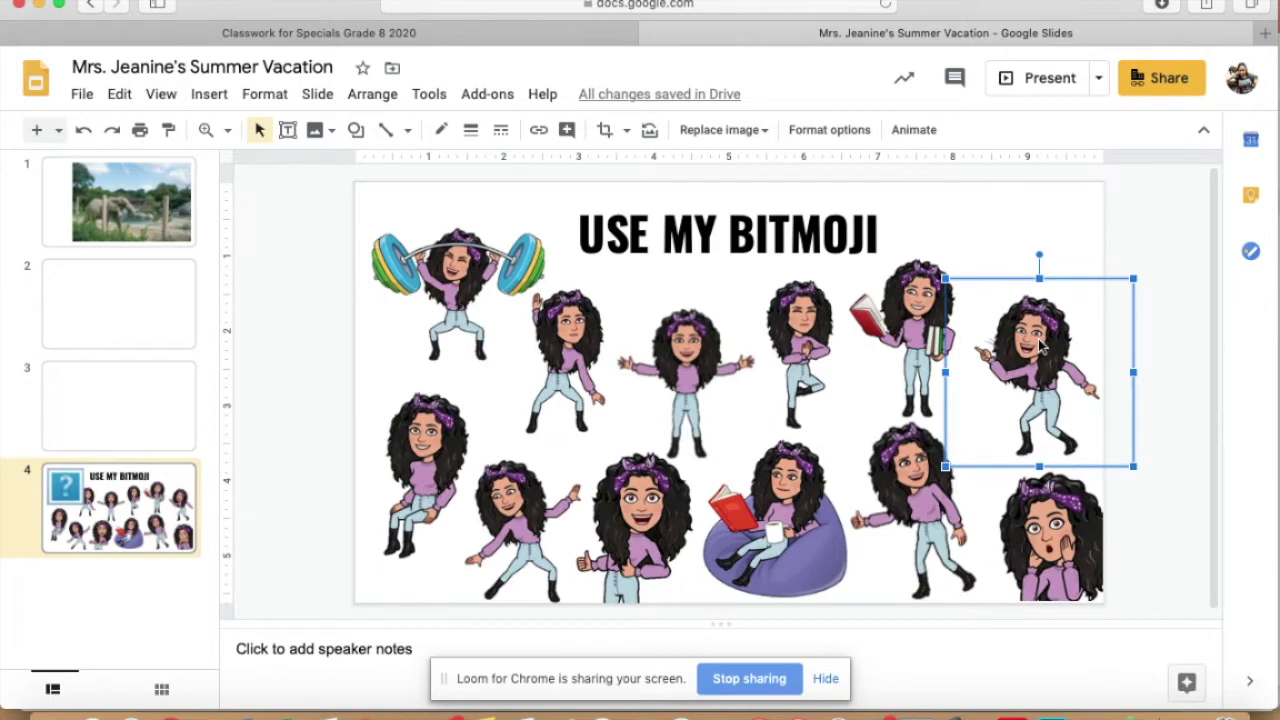
left_click(148, 222)
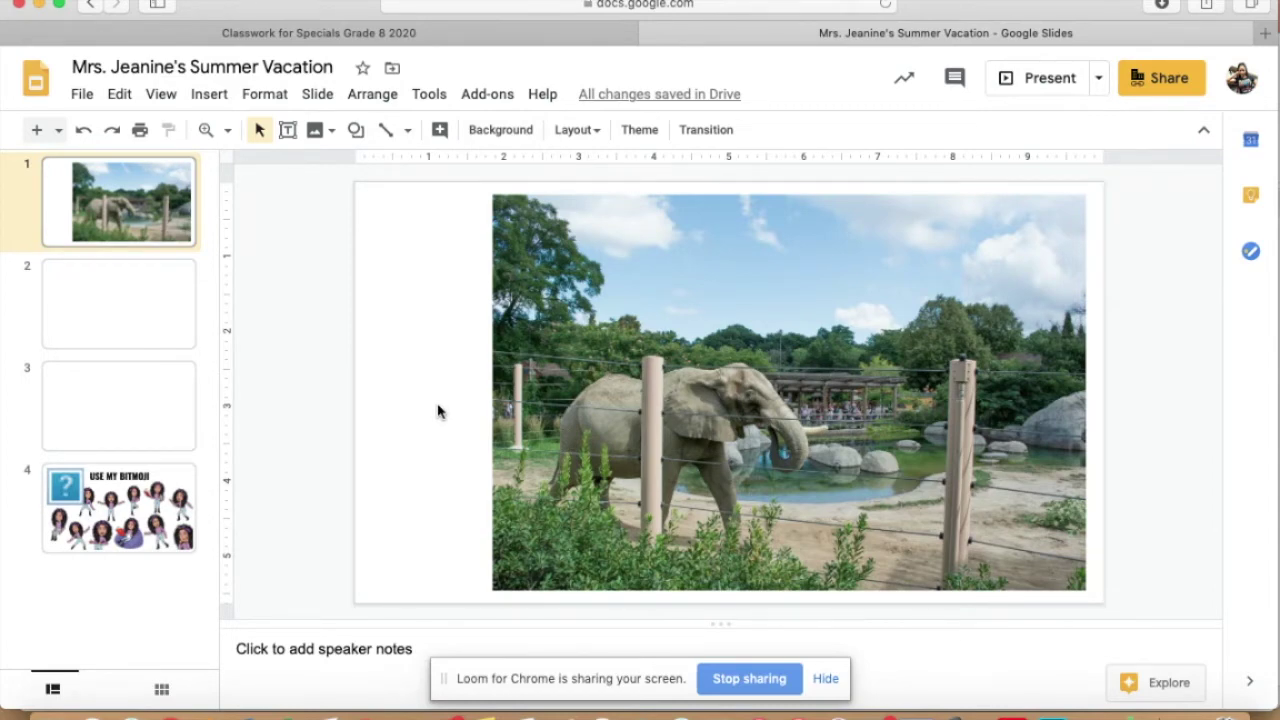
Step: Paste the pointing Bitmoji onto the elephant photo's lower right, beside the elephant
key("super+v")
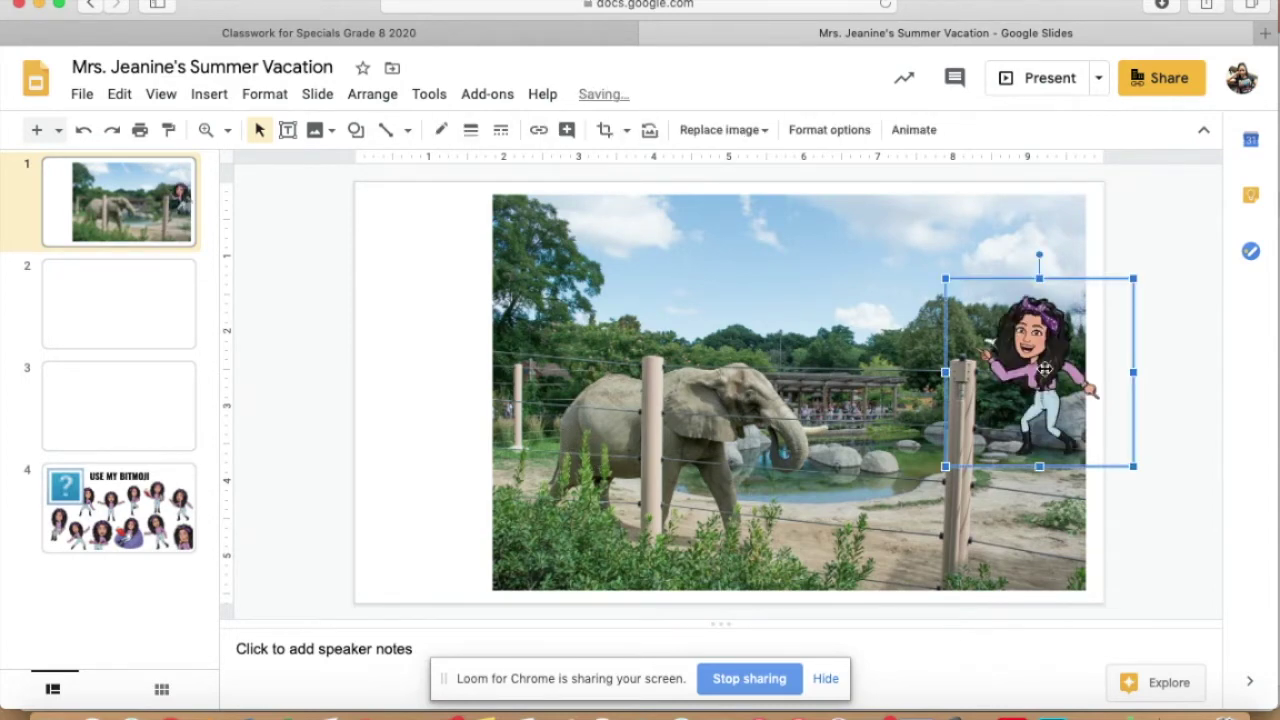
left_click_drag(975, 427, 897, 527)
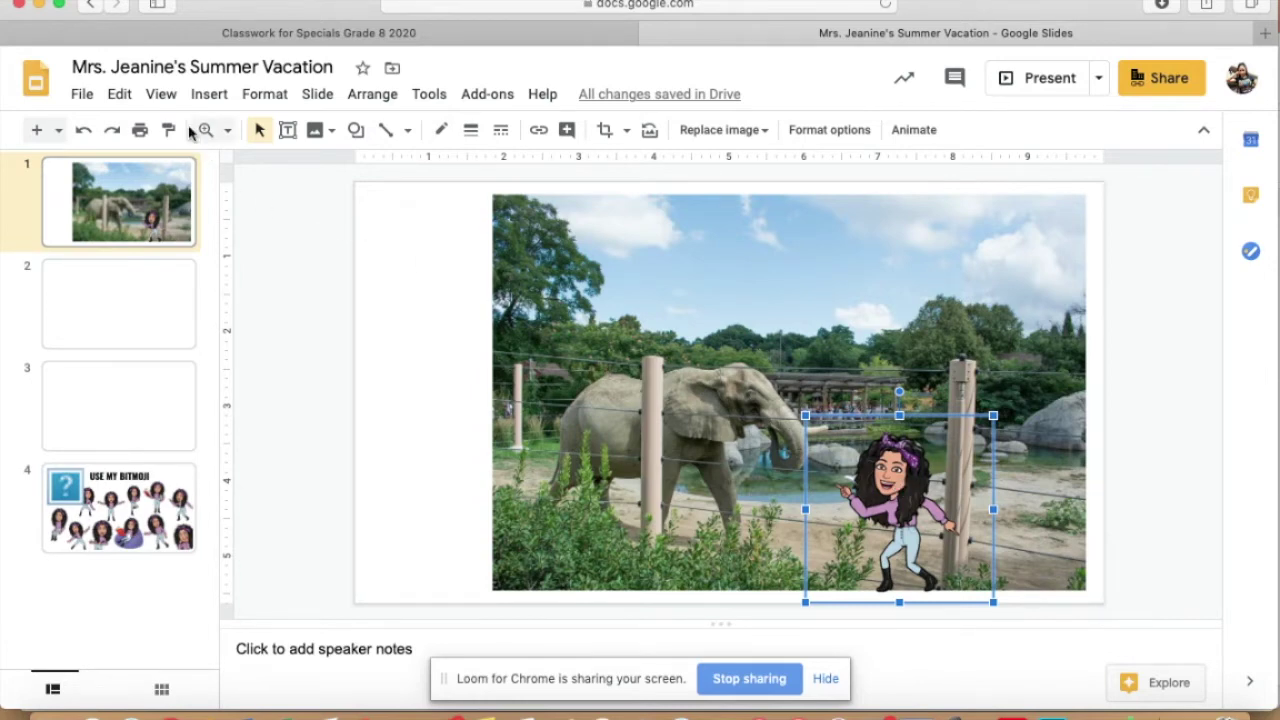
left_click(205, 96)
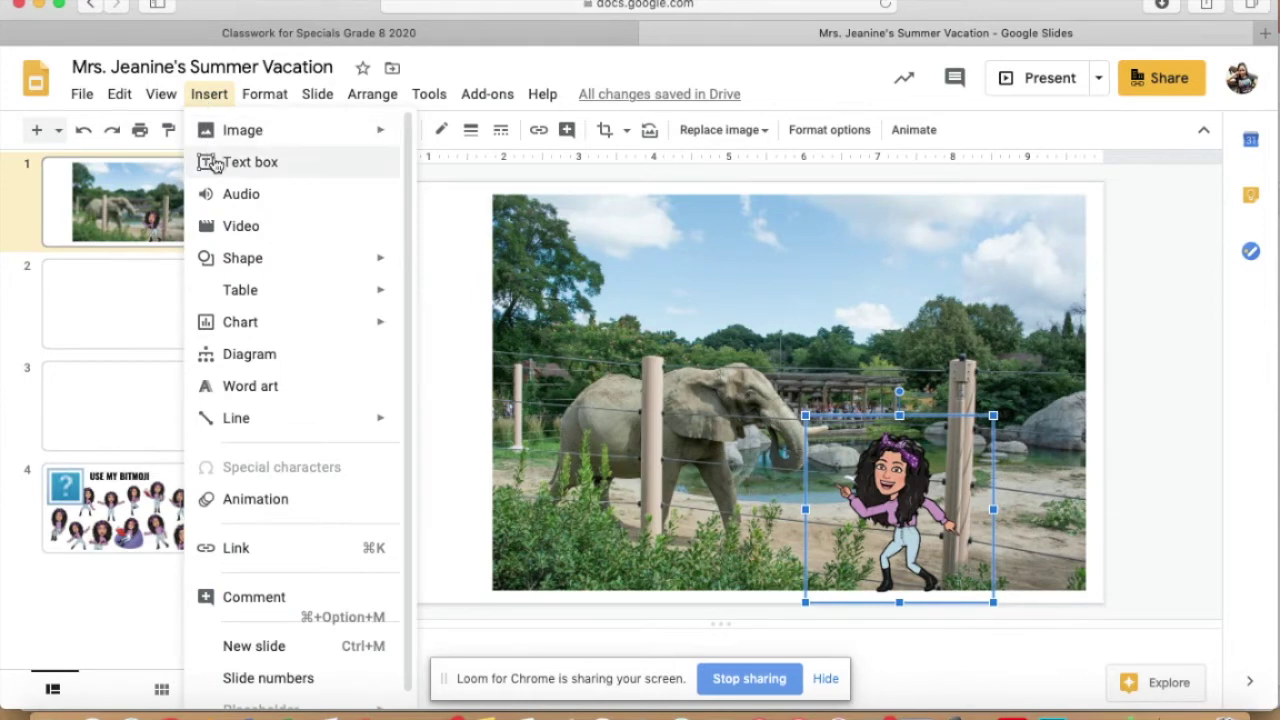
Step: Draw a text box near the slide's top and type 'Cleveland Zoo'
left_click(213, 163)
left_click_drag(383, 207, 789, 269)
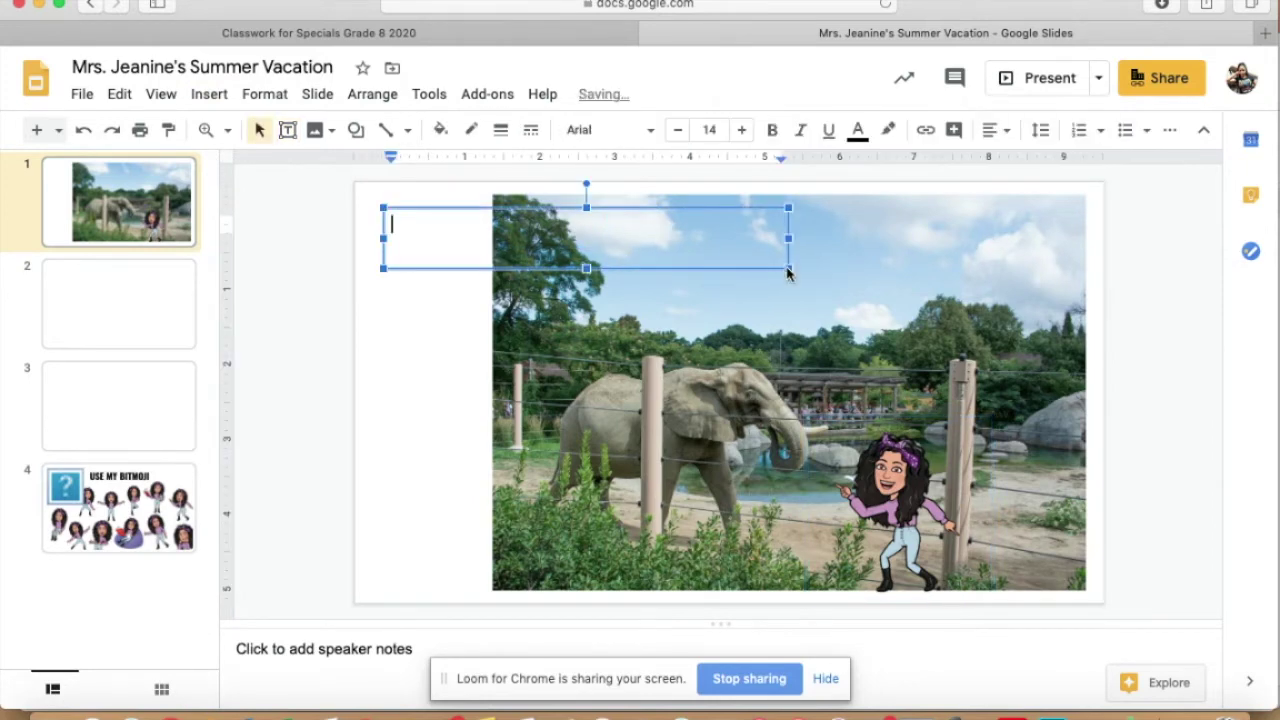
type("Cleveland SZ")
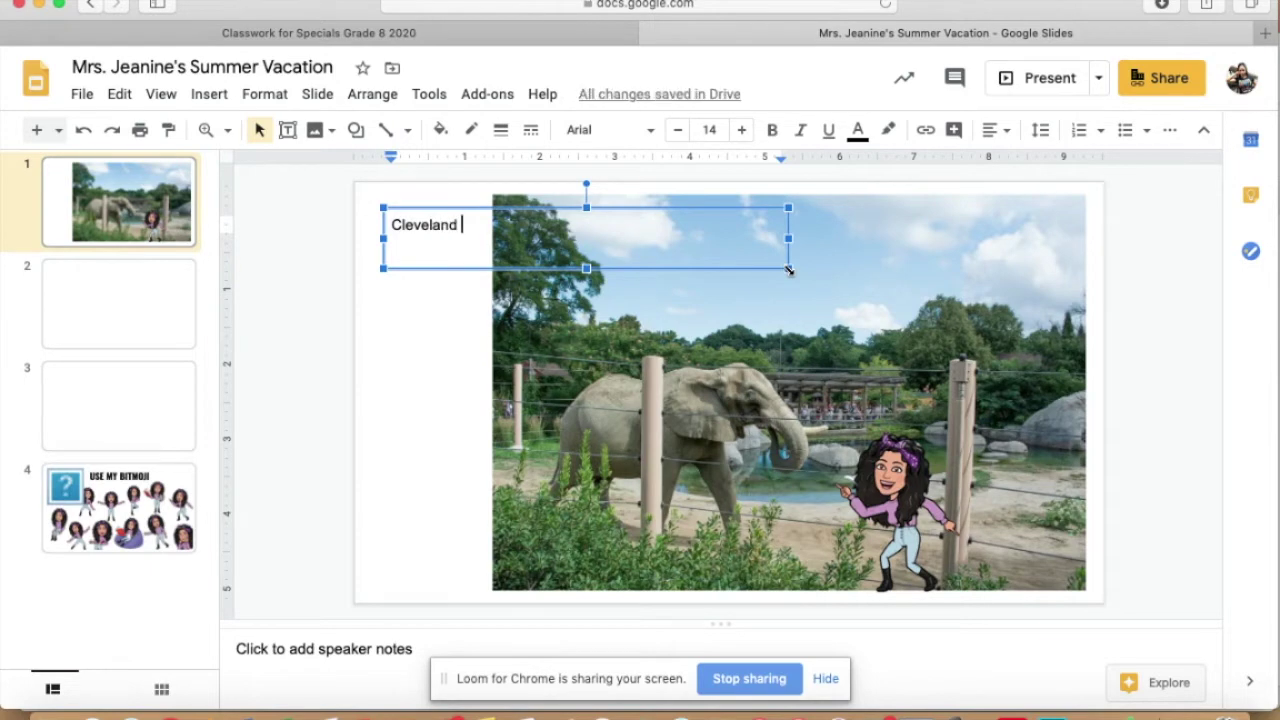
key("BackSpace")
key("BackSpace")
type("Zoo")
Step: Narrow the title box, move it to the photo's upper middle, and center-align the text
left_click_drag(381, 238, 513, 238)
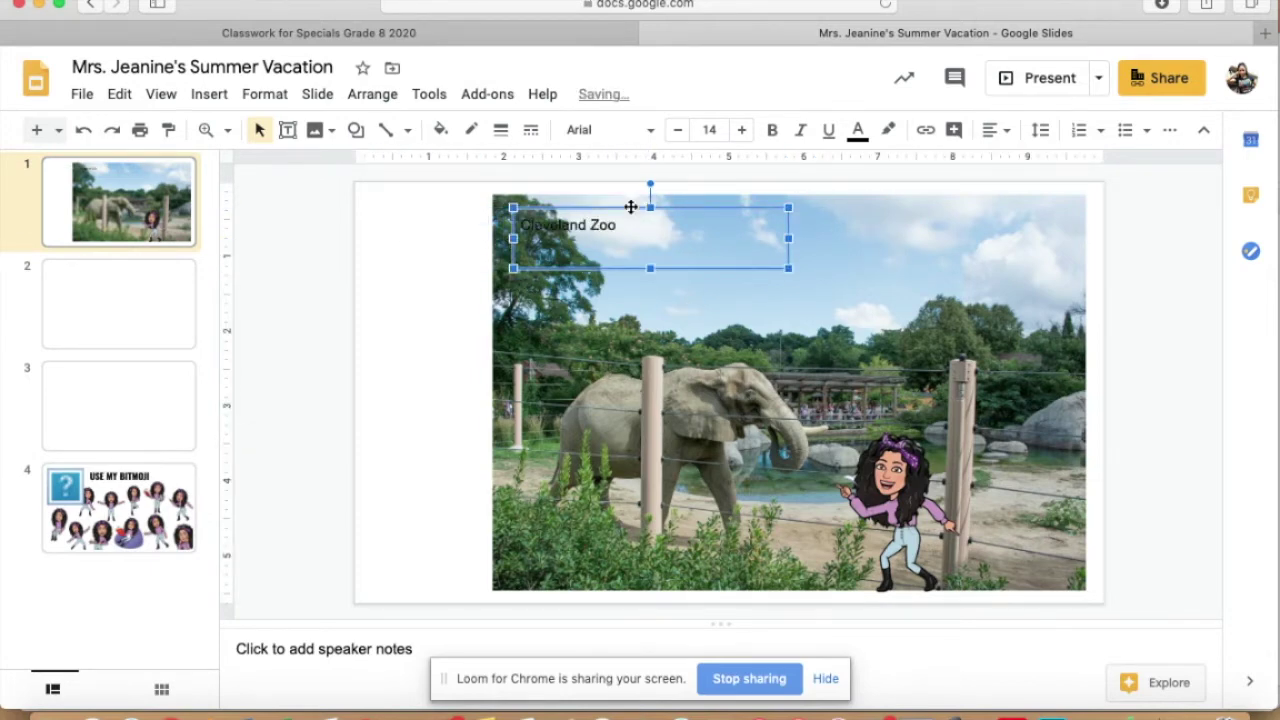
left_click_drag(631, 207, 817, 205)
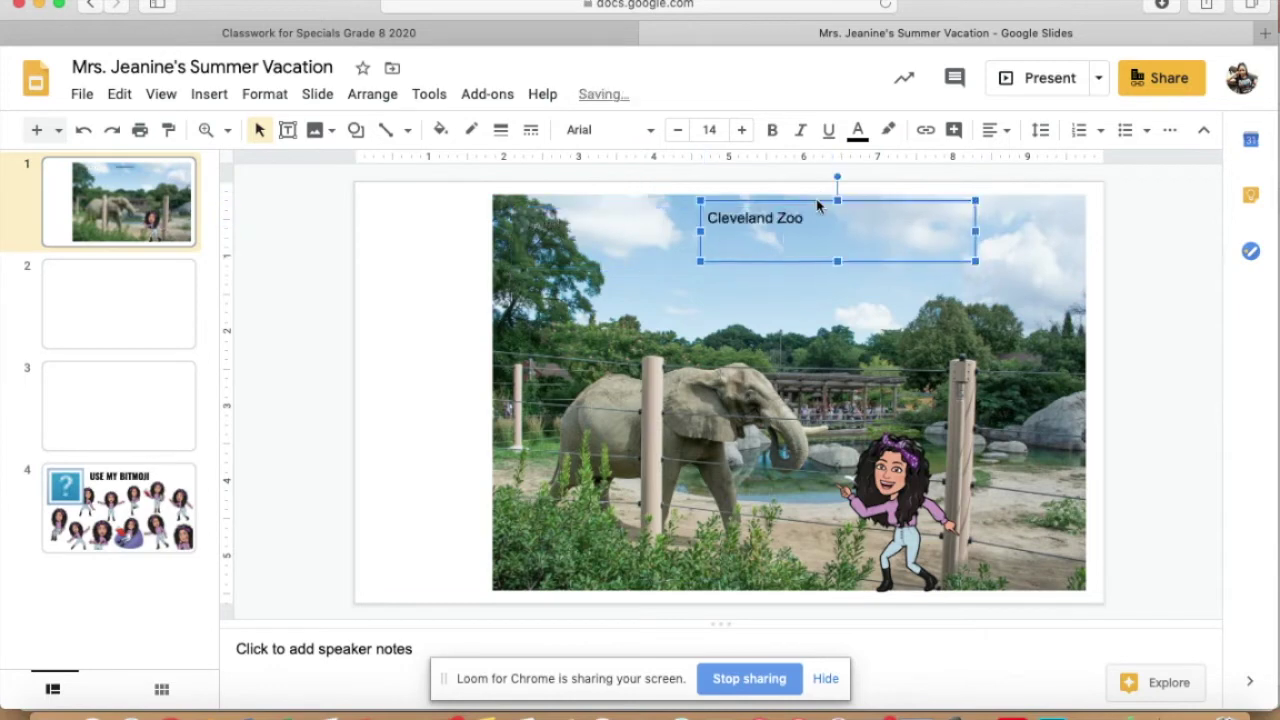
left_click(1006, 130)
left_click(1018, 165)
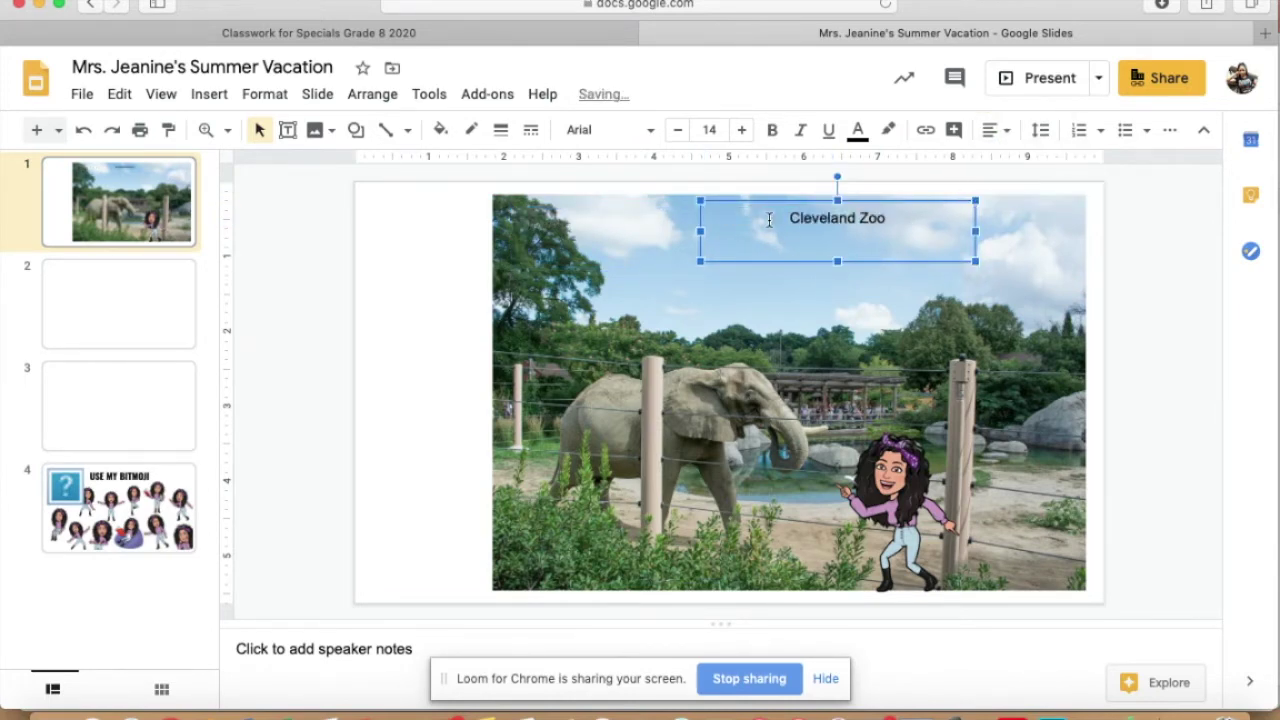
Step: Enlarge the 'Cleveland Zoo' title to font size 32
left_click_drag(792, 218, 900, 218)
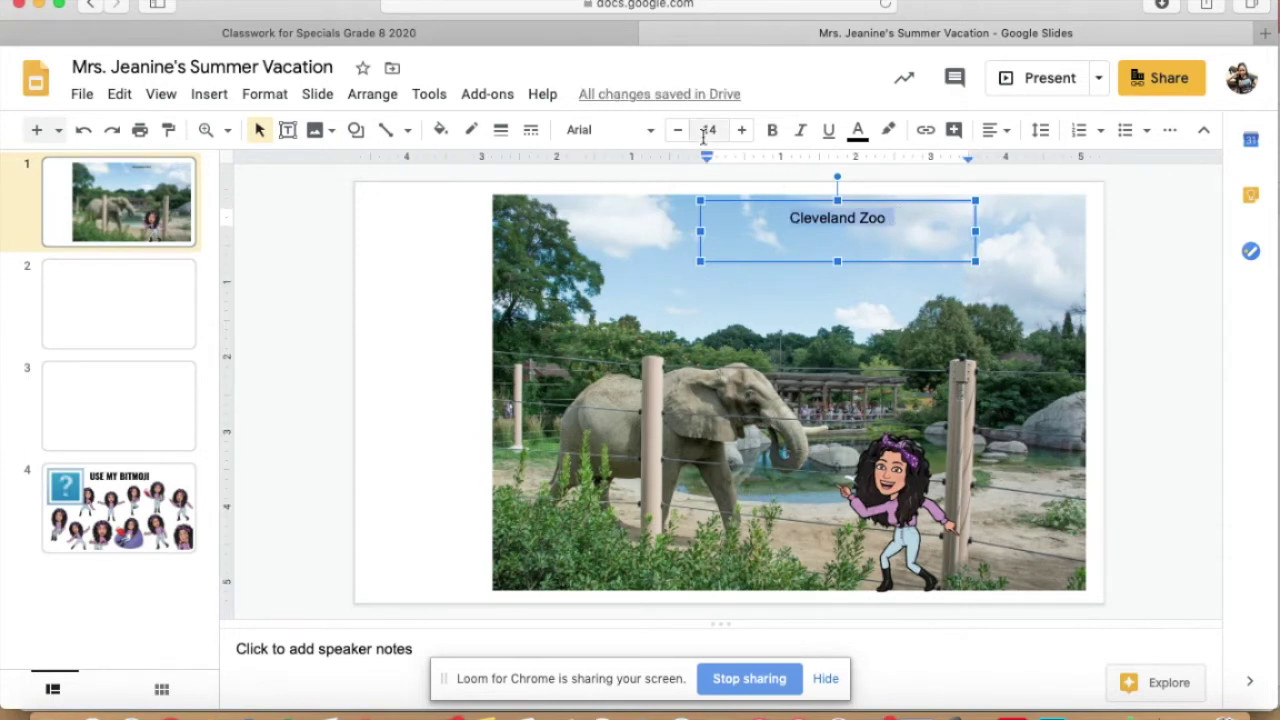
left_click(742, 130)
left_click(742, 130)
double_click(742, 130)
double_click(742, 130)
left_click(742, 130)
double_click(742, 130)
left_click(742, 130)
double_click(742, 130)
double_click(742, 130)
double_click(742, 130)
double_click(742, 130)
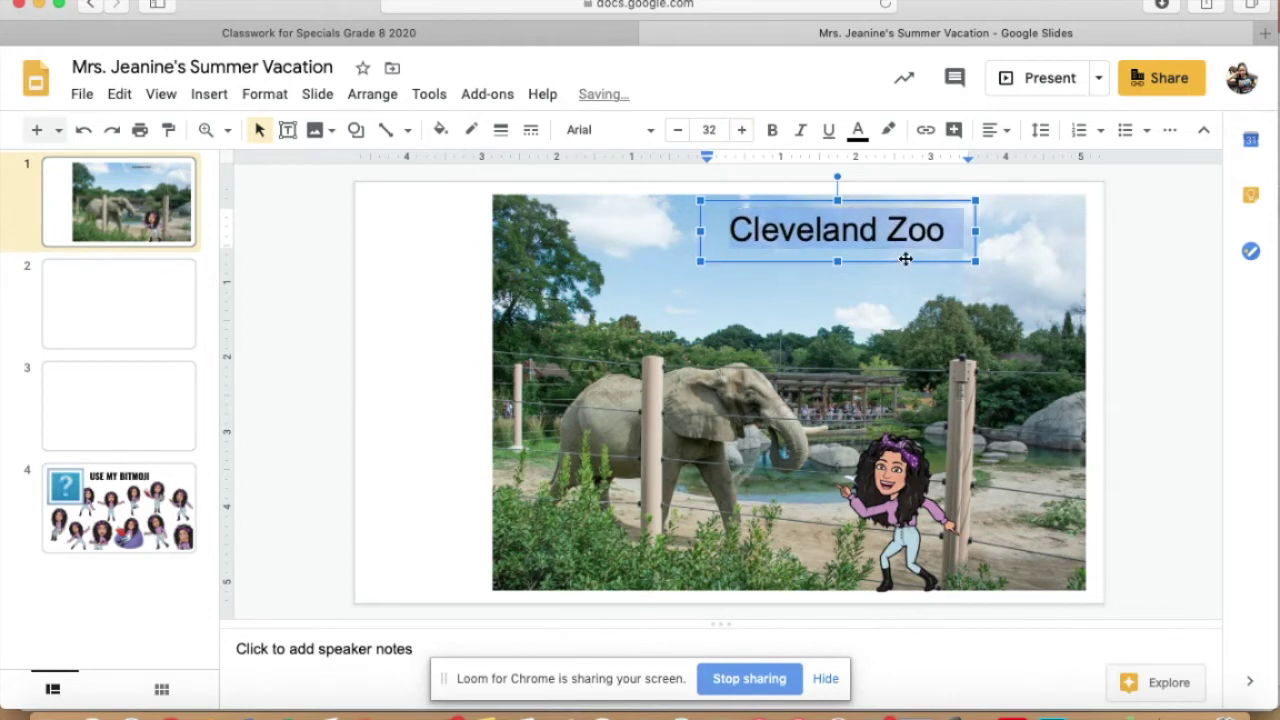